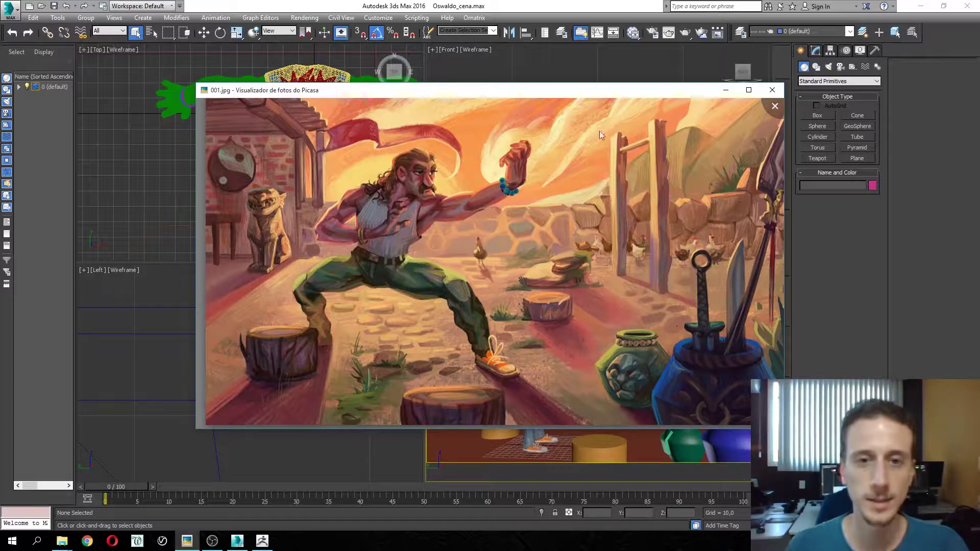
Close the reference painting and examine the blocked-out wall, floor and tree stumps in the scene's camera view.
key("Escape")
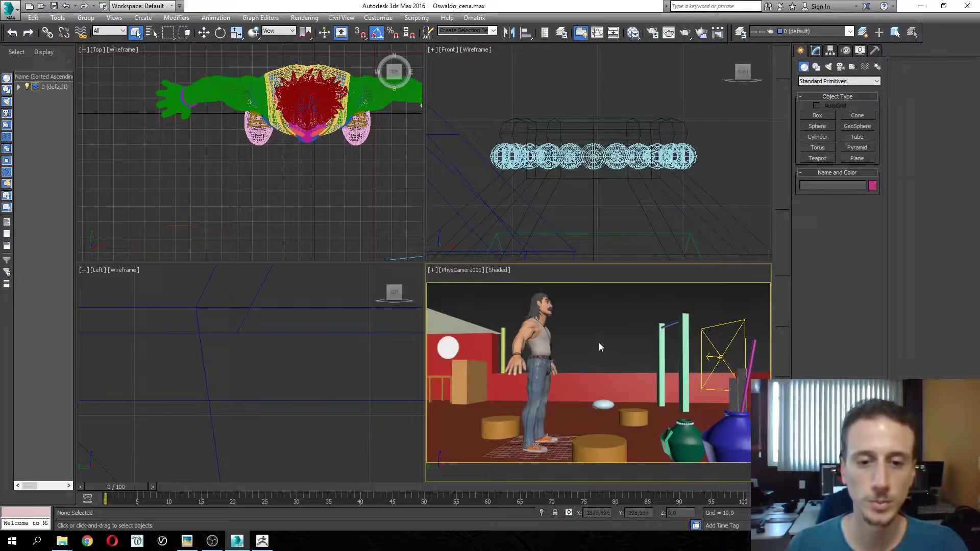
left_click_drag(616, 388, 618, 389)
left_click_drag(642, 357, 634, 393)
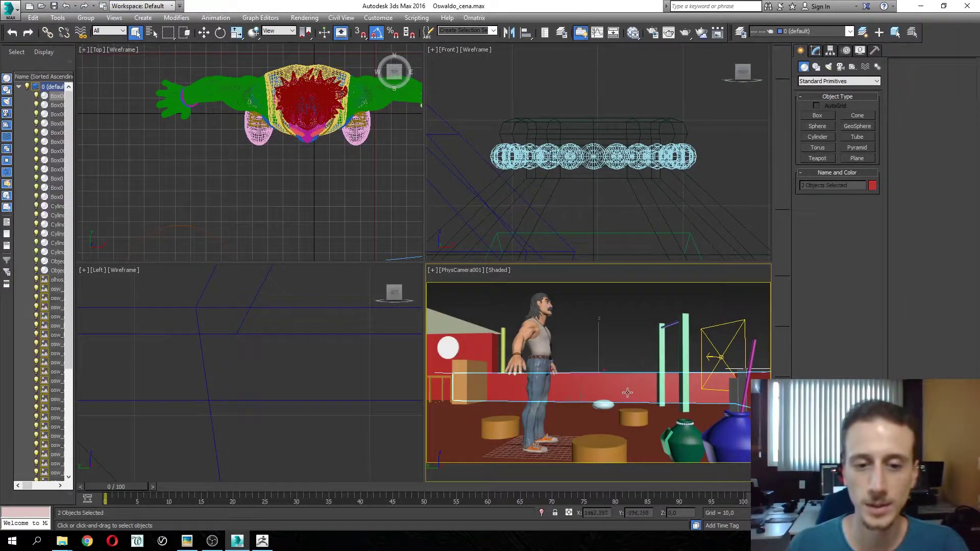
left_click(512, 423)
left_click_drag(629, 425, 617, 407)
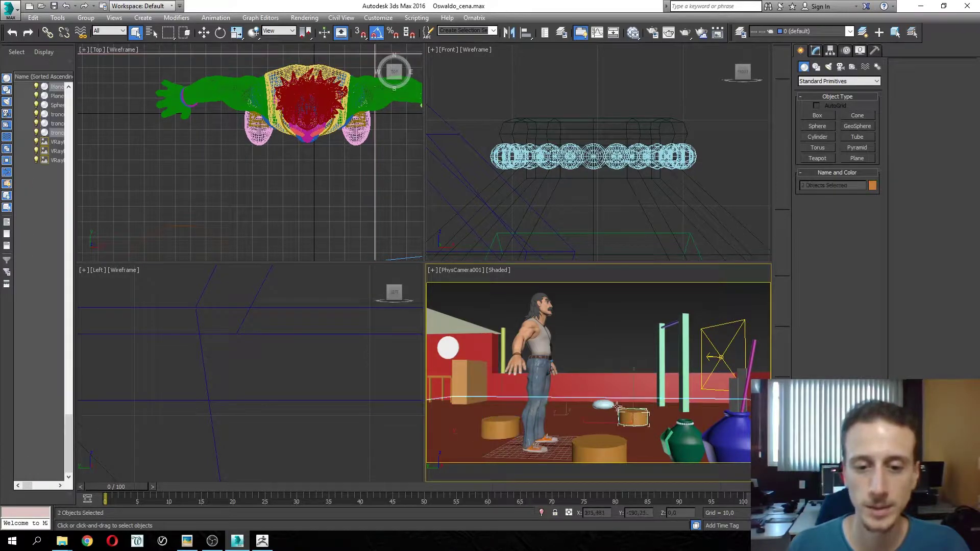
left_click(634, 382)
left_click(616, 339)
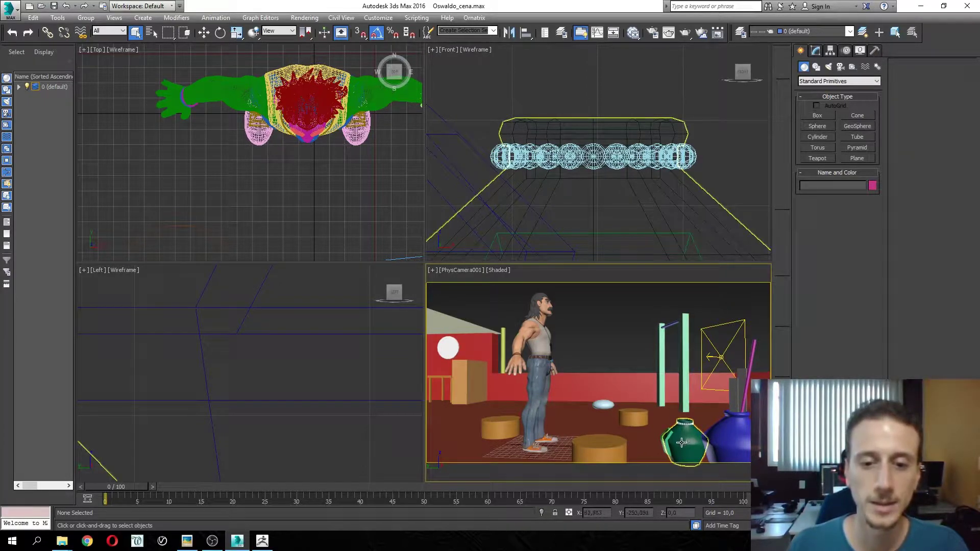
Compare the 001.jpg reference painting with the blocked-out scene, checking the green vase in the camera view.
left_click(186, 542)
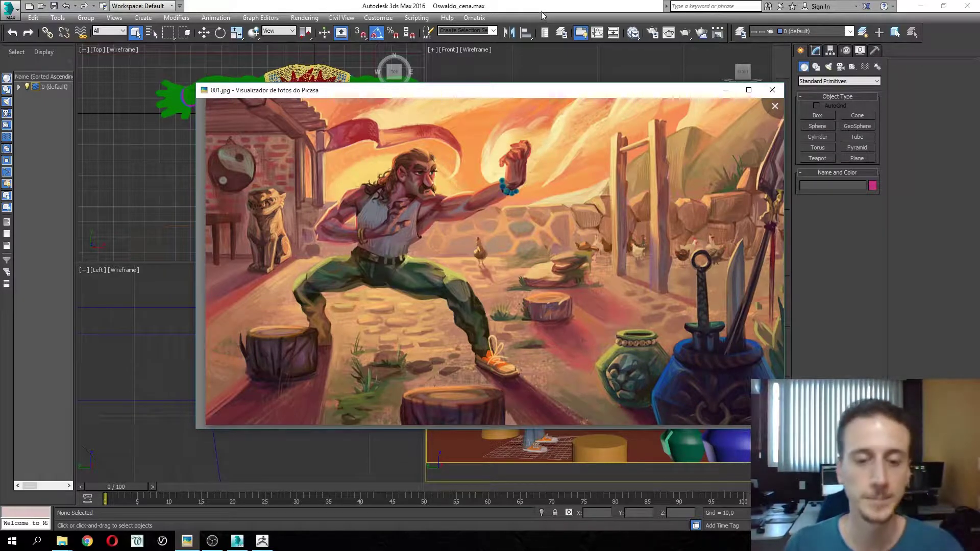
key("Escape")
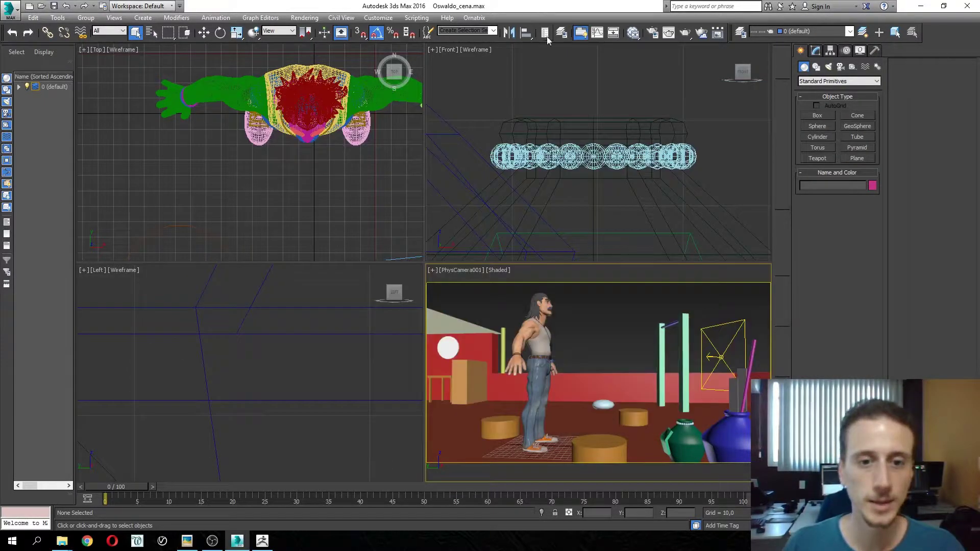
left_click(691, 439)
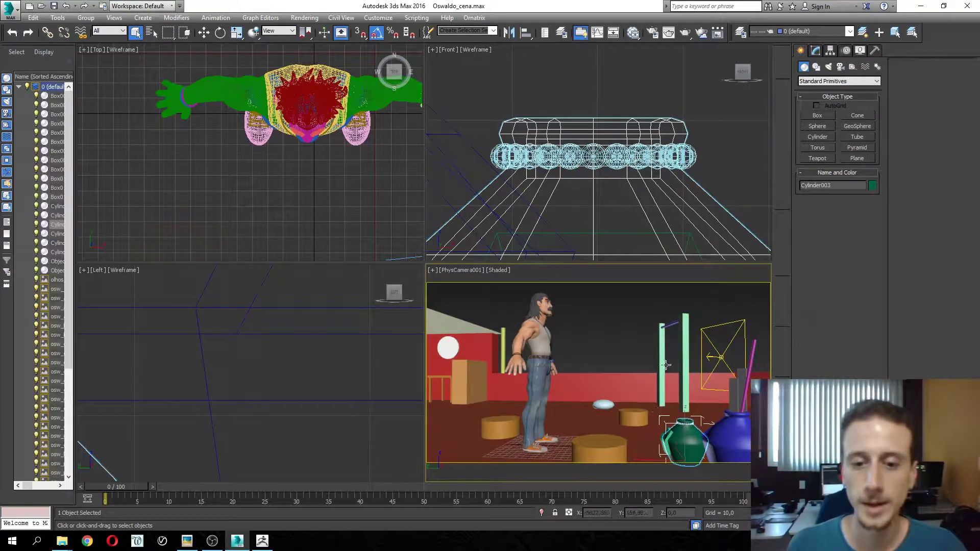
left_click(636, 350)
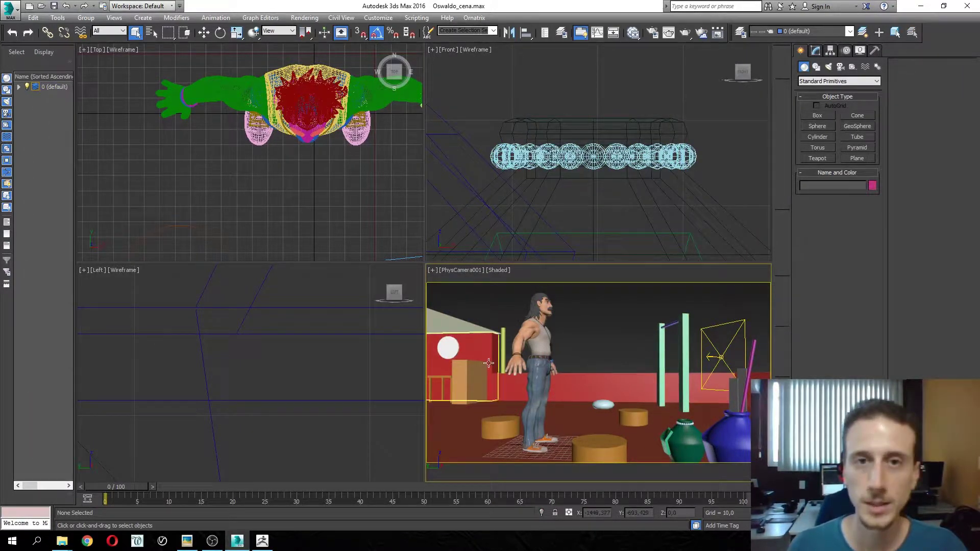
Switch to ZBrush and load the DynaMesh128.ZPR sphere project.
mouse_move(268, 543)
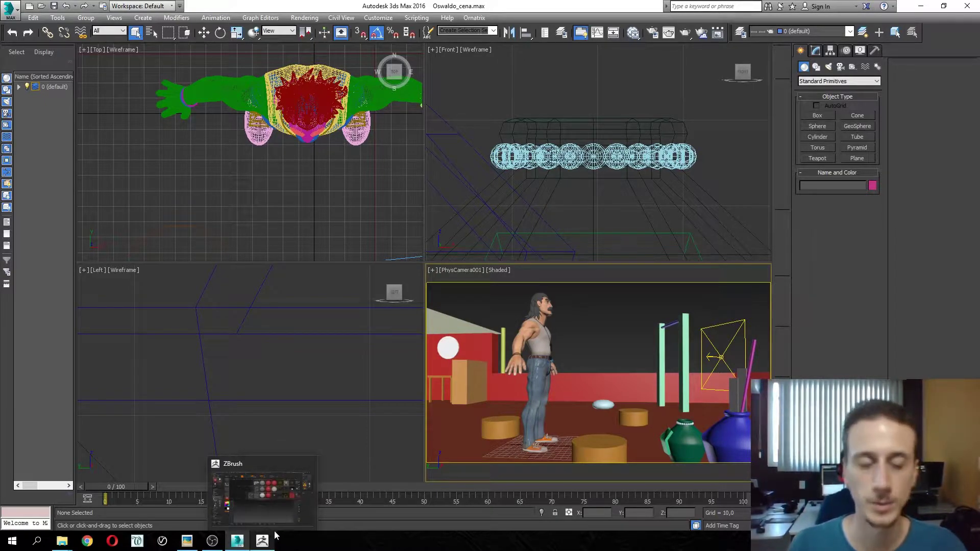
left_click(277, 516)
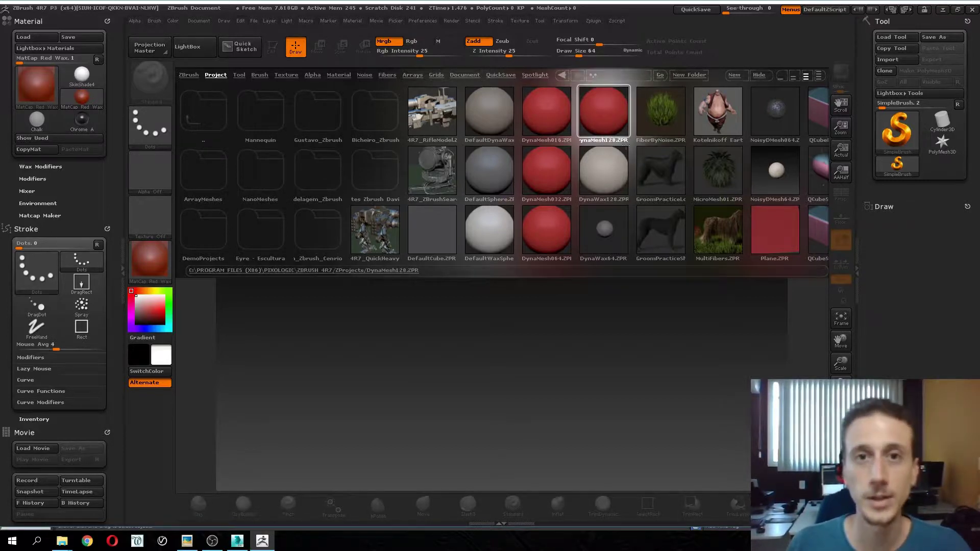
left_click_drag(635, 144, 531, 131)
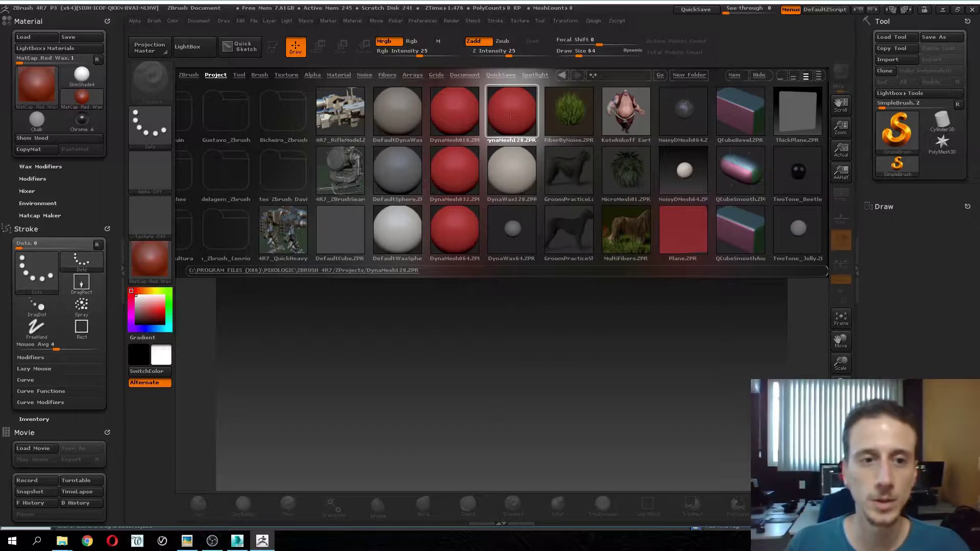
double_click(512, 118)
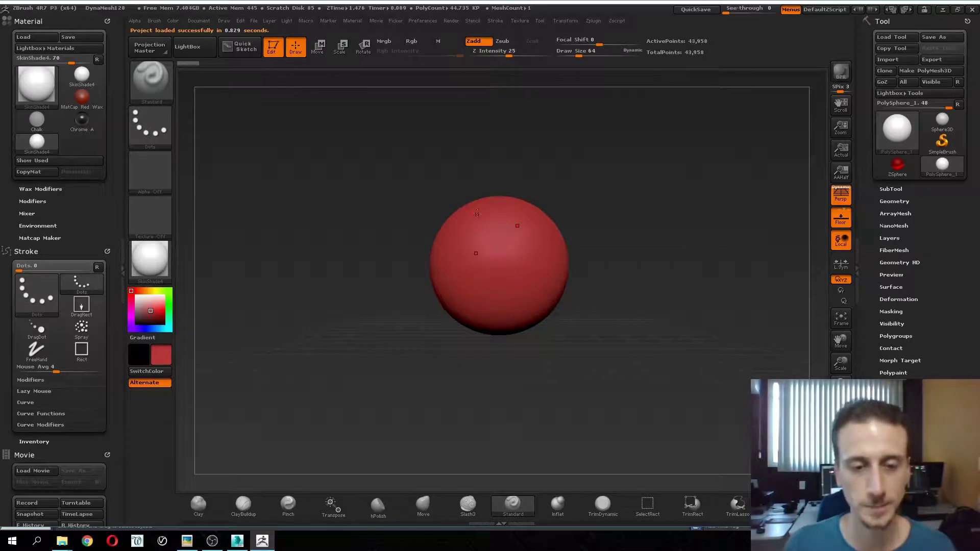
Build up raised clay volumes on the front of the sphere with the ClayBuildup brush at draw size 150.
key("b")
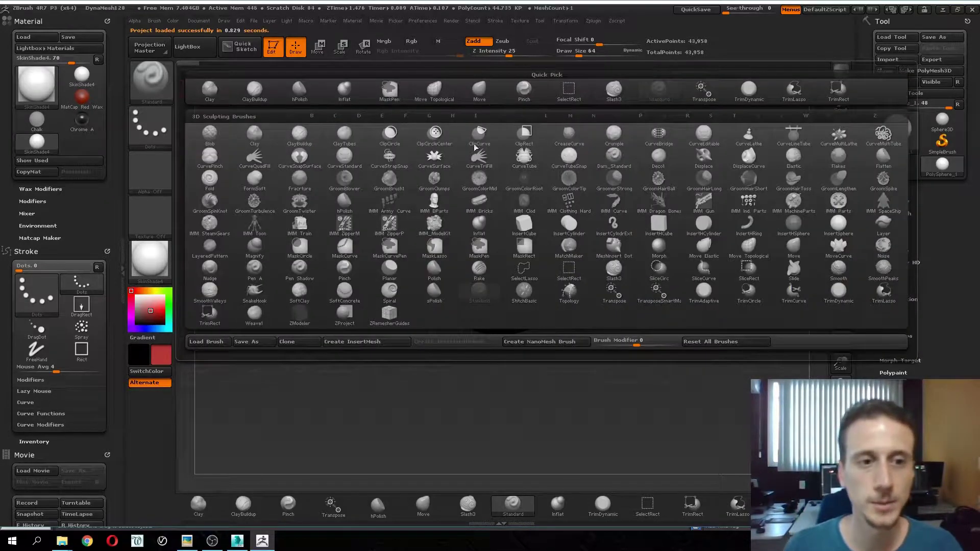
key("Escape")
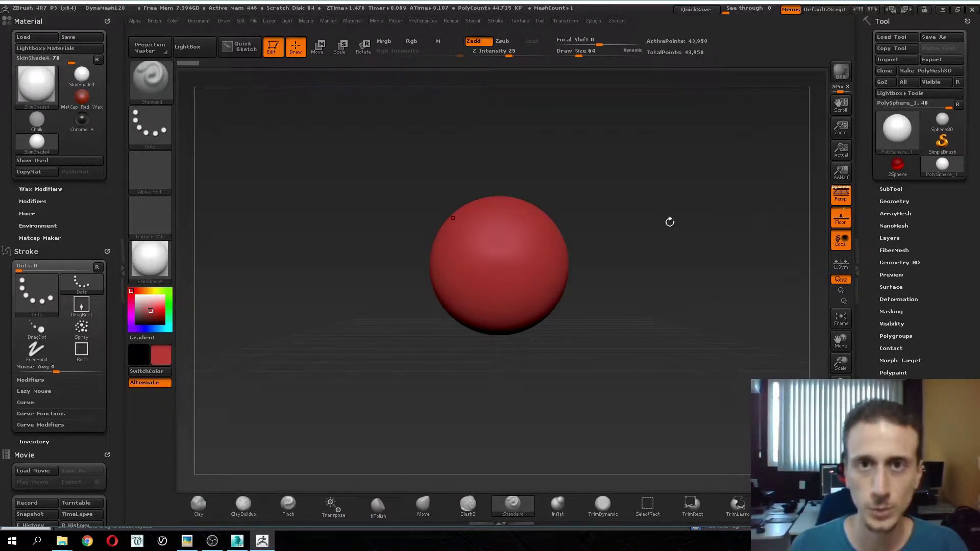
left_click(202, 511)
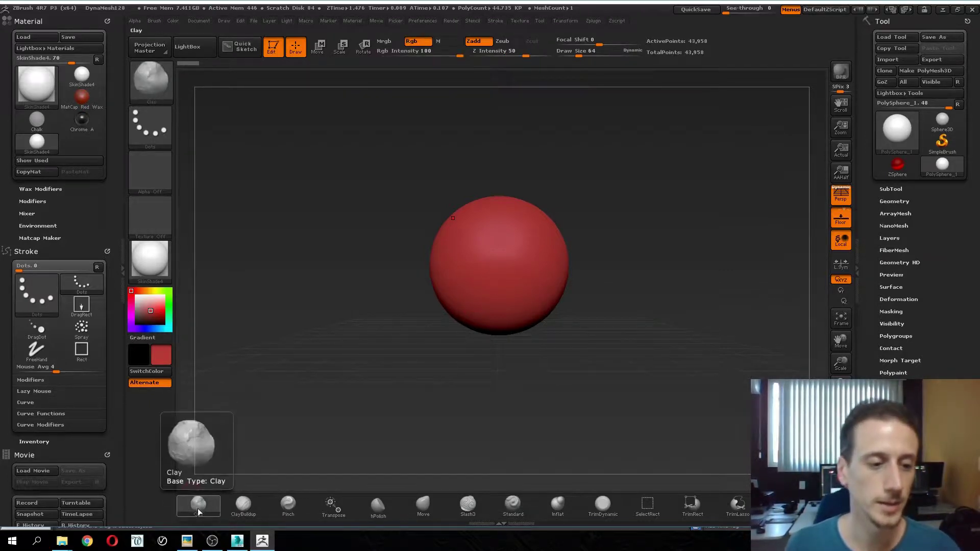
left_click(245, 508)
key("s")
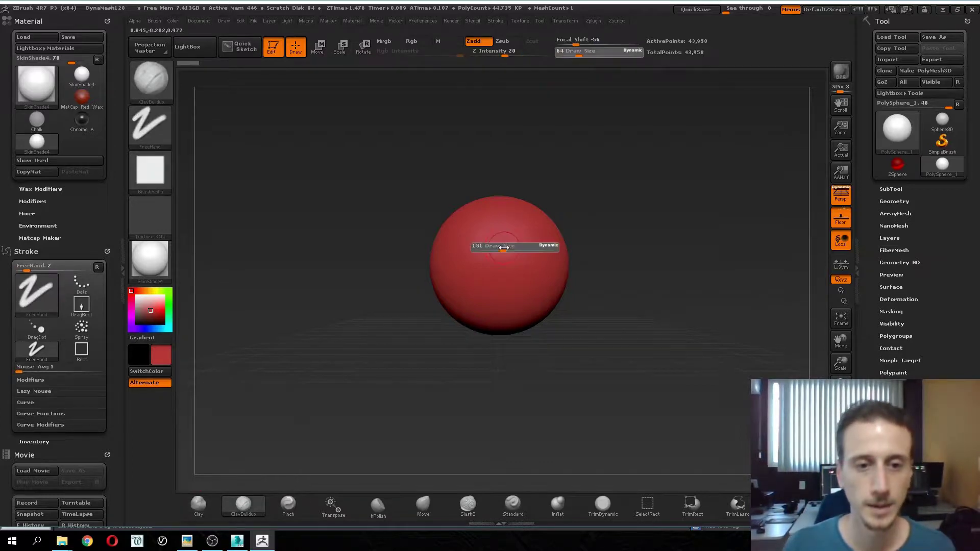
mouse_move(507, 248)
left_mouse_down()
mouse_move(517, 240)
mouse_move(522, 284)
mouse_move(534, 223)
mouse_move(537, 291)
left_mouse_up()
mouse_move(540, 248)
left_mouse_down()
mouse_move(544, 303)
mouse_move(554, 309)
mouse_move(567, 250)
mouse_move(608, 263)
mouse_move(511, 265)
mouse_move(545, 238)
left_mouse_up()
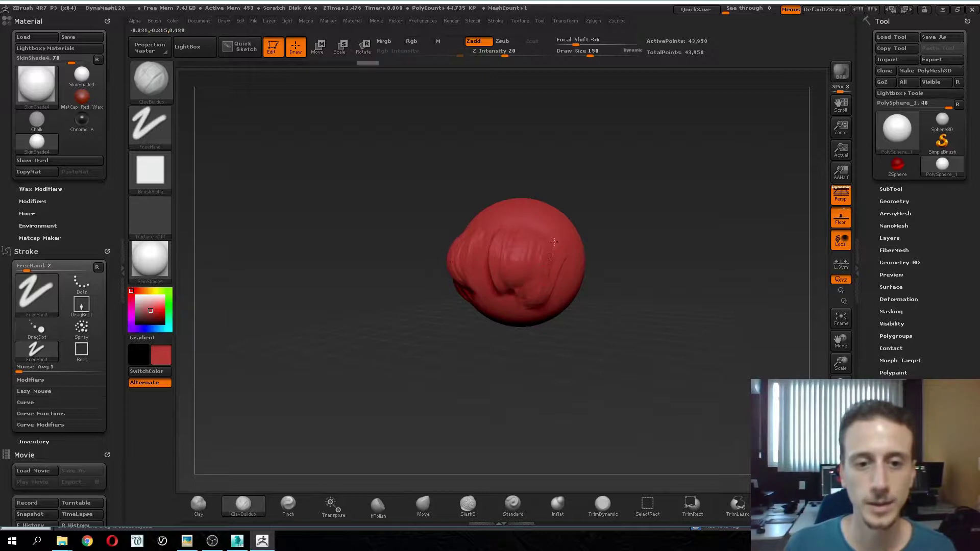
Smooth the clay strokes on the front and sides of the sphere and blend the raised muzzle volumes.
key("shift")
mouse_move(597, 265)
left_mouse_down()
mouse_move(633, 219)
mouse_move(620, 219)
left_mouse_up()
mouse_move(496, 281)
left_mouse_down()
mouse_move(487, 327)
mouse_move(489, 301)
mouse_move(505, 330)
mouse_move(511, 276)
mouse_move(516, 306)
mouse_move(493, 289)
mouse_move(510, 352)
mouse_move(536, 317)
mouse_move(547, 327)
mouse_move(558, 299)
left_mouse_up()
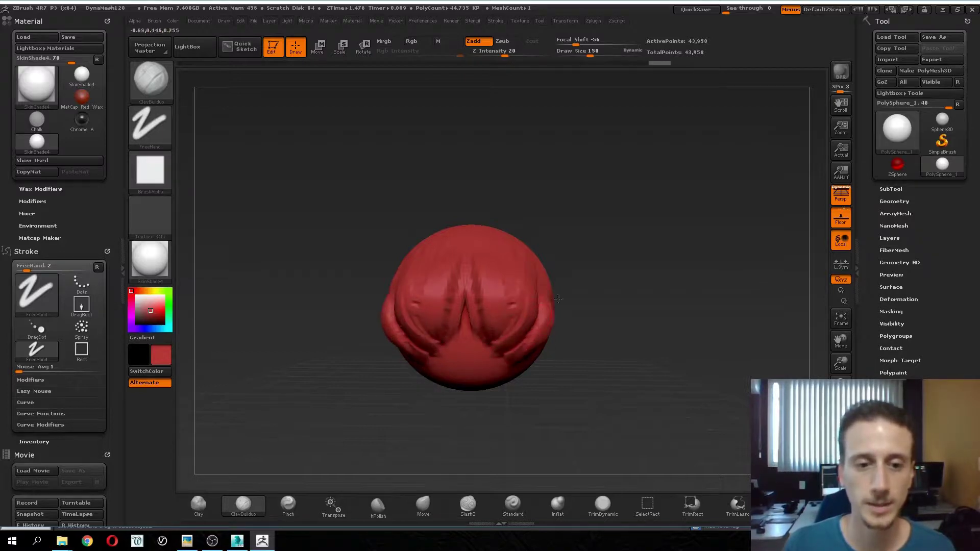
left_click_drag(621, 335, 640, 331, "alt")
mouse_move(511, 306)
left_mouse_down("shift")
mouse_move(501, 289)
mouse_move(551, 319)
left_mouse_up("shift")
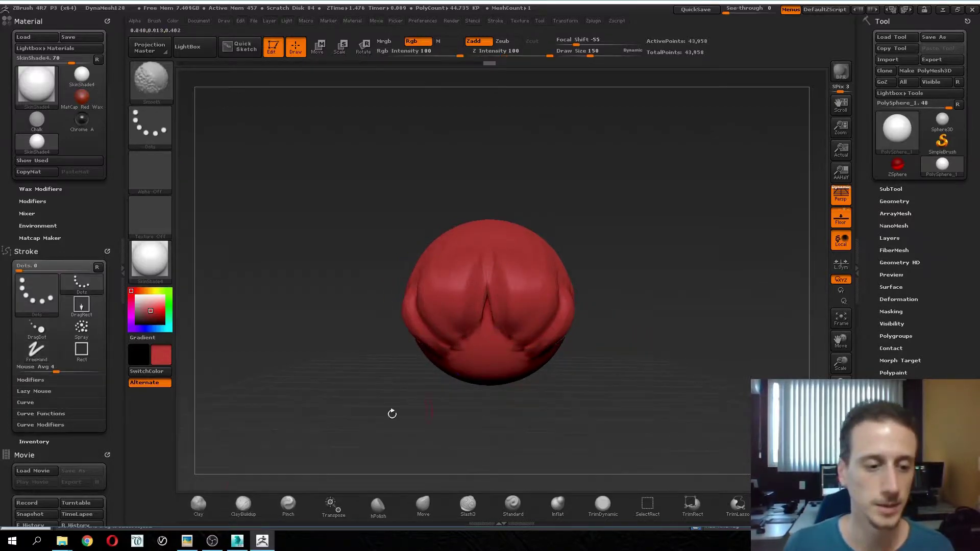
Pull the upper contour and side bulges of the form into shape with the Move brush at draw size 290.
left_click(422, 505)
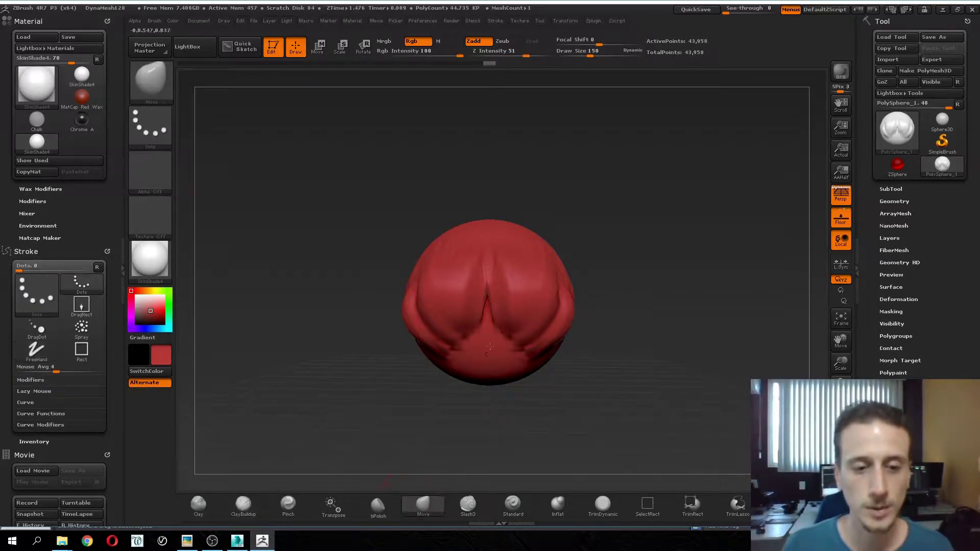
key("s")
mouse_move(531, 267)
left_mouse_down()
mouse_move(549, 268)
mouse_move(527, 238)
left_mouse_up()
mouse_move(567, 302)
left_mouse_down()
mouse_move(568, 281)
mouse_move(577, 312)
left_mouse_up()
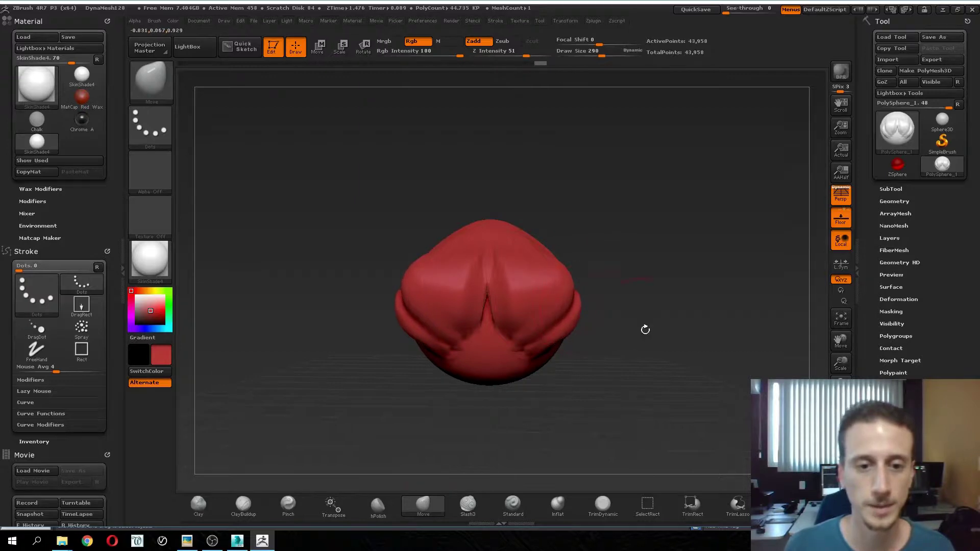
Cut grooves into the front volumes with the Slash3 brush at draw size 105.
left_click(468, 504)
key("s")
left_click_drag(512, 291, 489, 291)
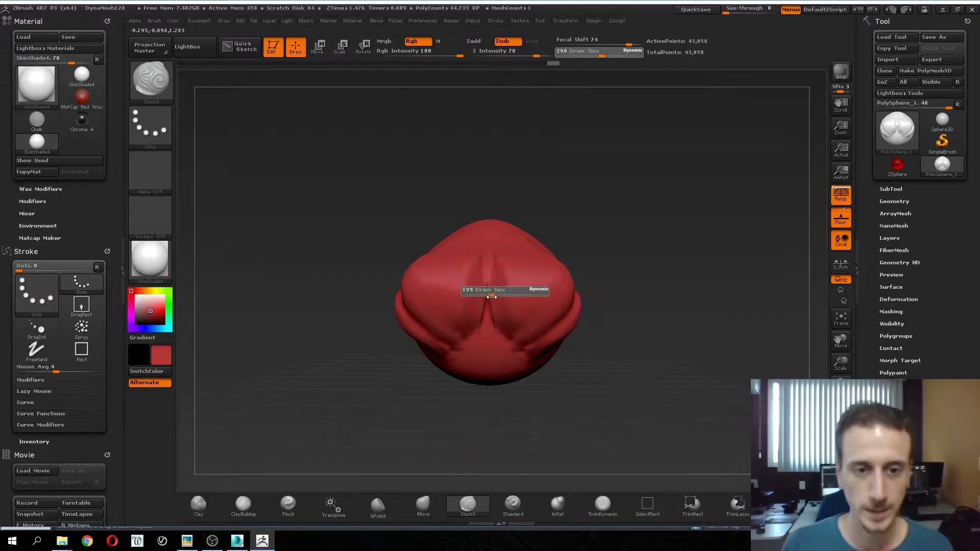
mouse_move(522, 263)
left_mouse_down()
mouse_move(530, 290)
mouse_move(508, 353)
mouse_move(541, 306)
mouse_move(516, 364)
left_mouse_up()
left_click_drag(593, 327, 503, 284)
Carve a long curved groove down the side of the form with the Dam_Standard brush and its default alpha.
key("b")
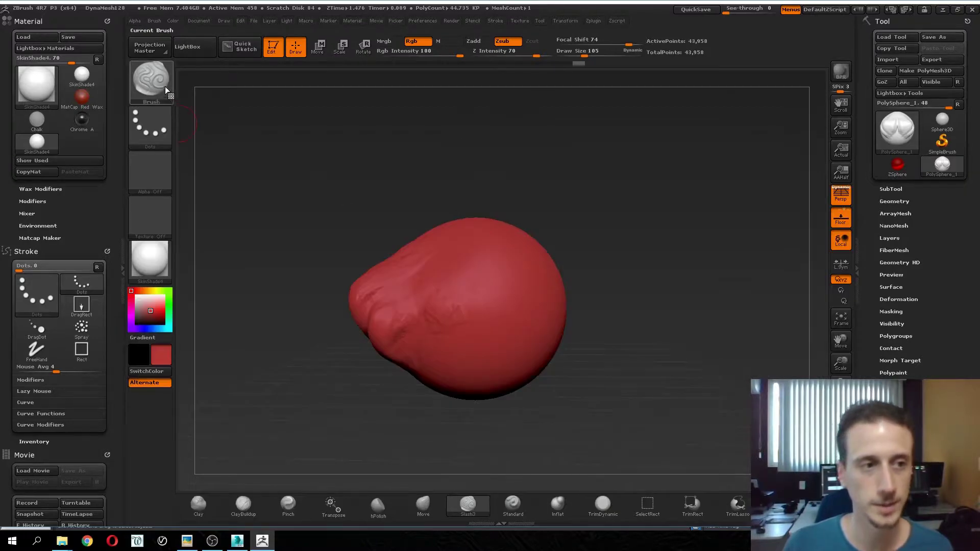
key("b")
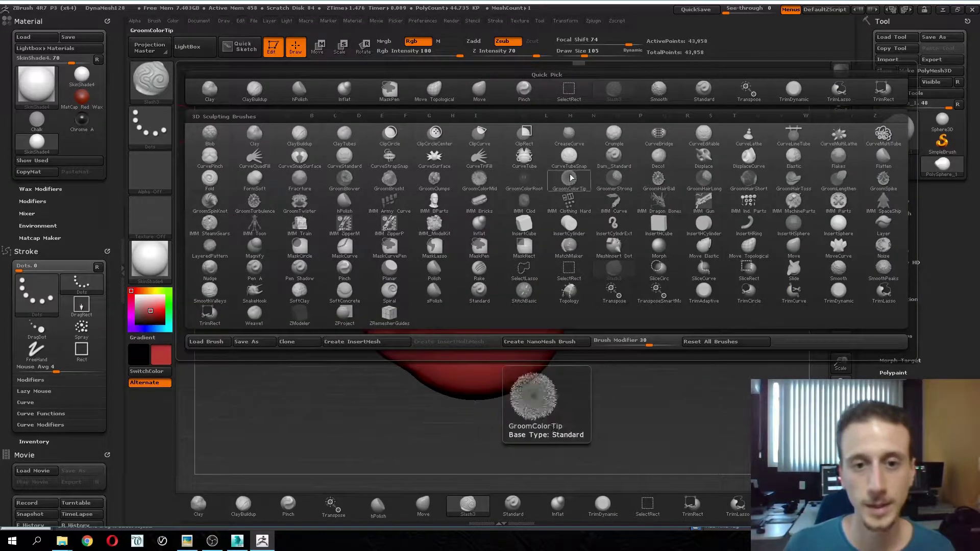
left_click(620, 162)
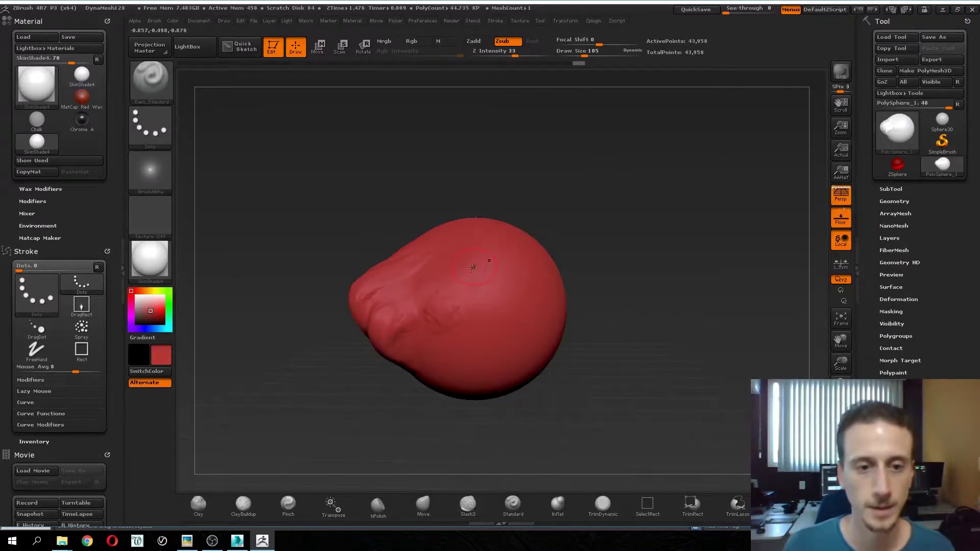
left_click(150, 171)
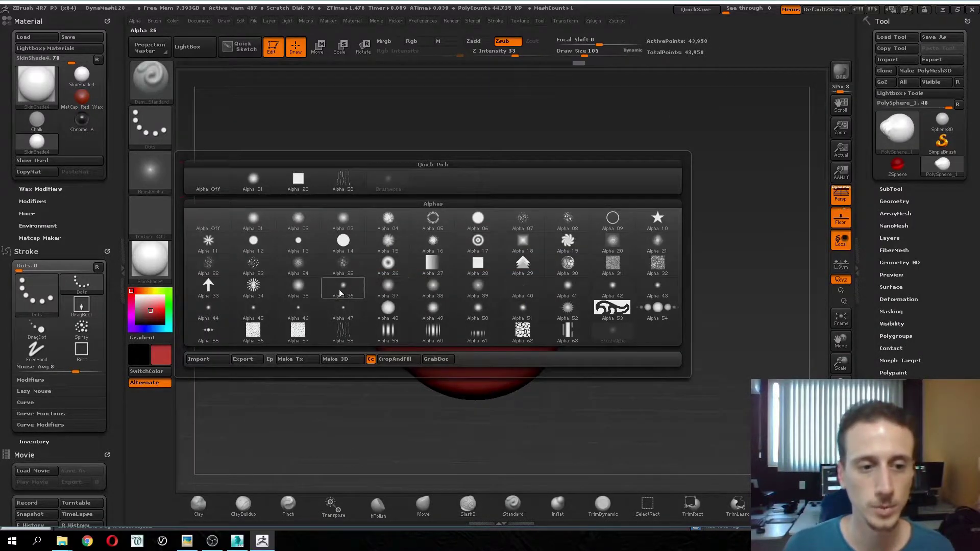
left_click(162, 186)
left_click(162, 186)
mouse_move(472, 252)
left_mouse_down()
mouse_move(503, 312)
mouse_move(490, 377)
left_mouse_up()
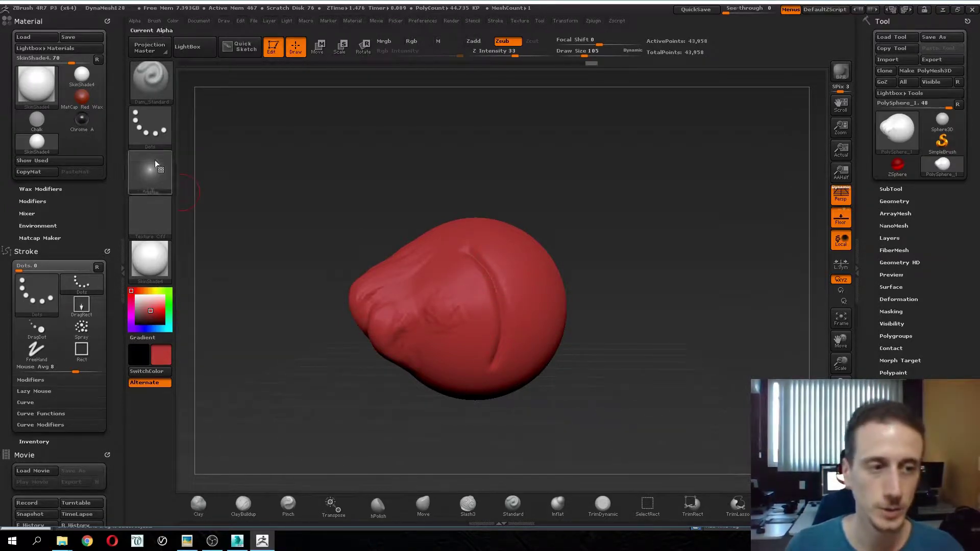
Build up two brow ridges above the muzzle with the ClayBuildup brush at draw size 140.
mouse_move(578, 278)
left_mouse_down()
mouse_move(560, 269)
mouse_move(636, 268)
mouse_move(500, 258)
left_mouse_up()
key("b")
key("c")
key("b")
key("s")
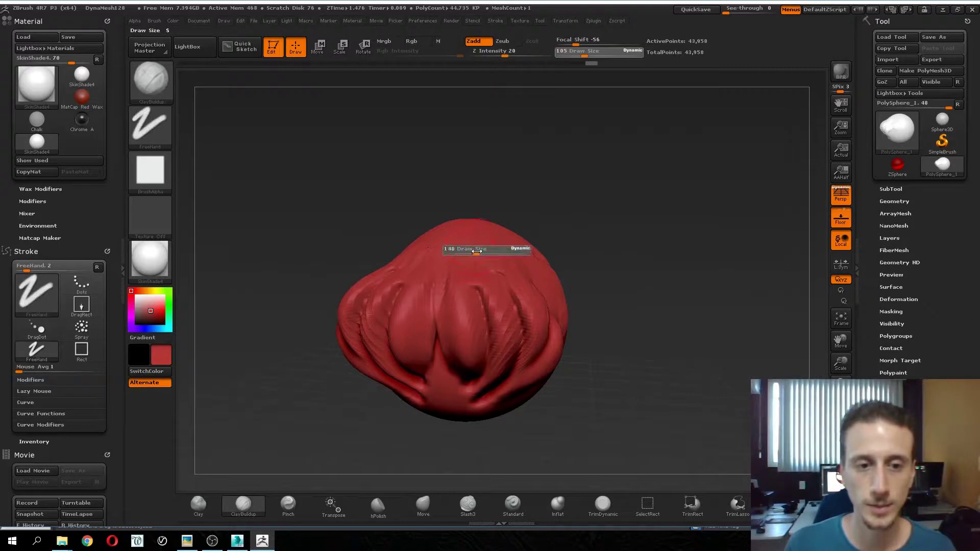
left_click(212, 509)
left_click(244, 507)
mouse_move(472, 264)
left_mouse_down()
mouse_move(505, 250)
mouse_move(455, 272)
left_mouse_up()
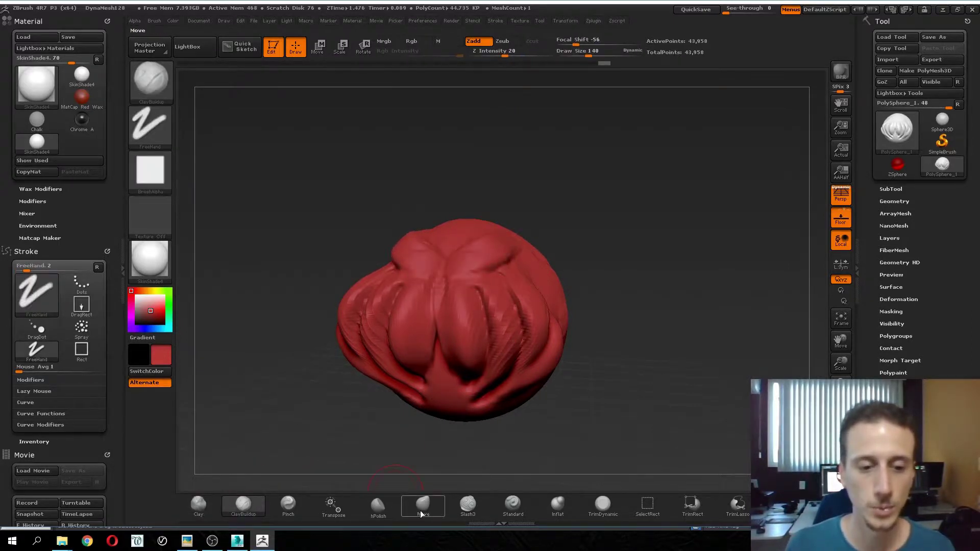
Cut deep creases under the brows with the Slash3 brush and adjust the face contour with the Move brush.
left_click(468, 505)
mouse_move(498, 315)
left_mouse_down()
mouse_move(478, 293)
mouse_move(464, 326)
left_mouse_up()
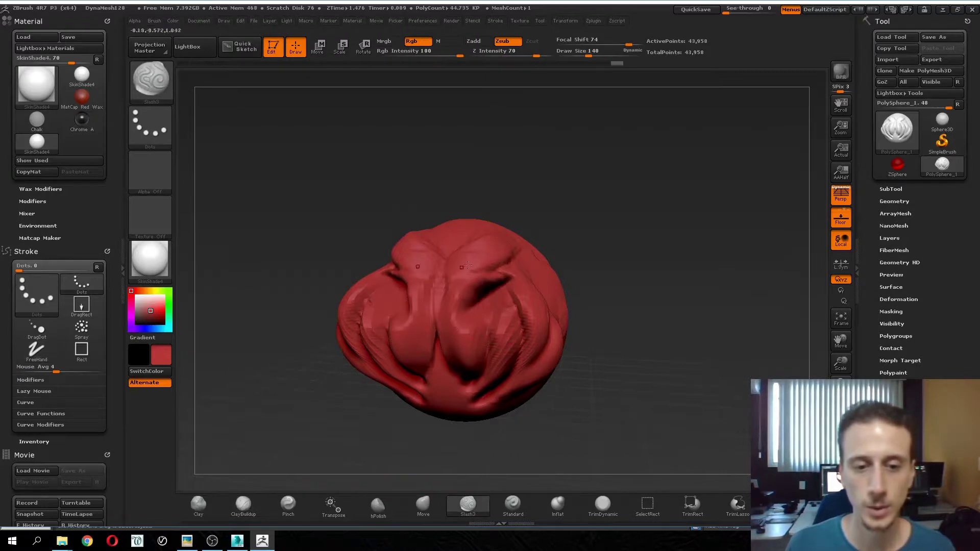
left_click(429, 509)
mouse_move(520, 321)
left_mouse_down()
mouse_move(557, 311)
mouse_move(597, 340)
mouse_move(552, 331)
mouse_move(517, 204)
mouse_move(562, 184)
mouse_move(543, 235)
left_mouse_up()
Check the 001.jpg reference painting and flatten a patch behind the curved side groove with the hPolish brush.
left_click(378, 508)
key("alt+Tab")
left_click(585, 245)
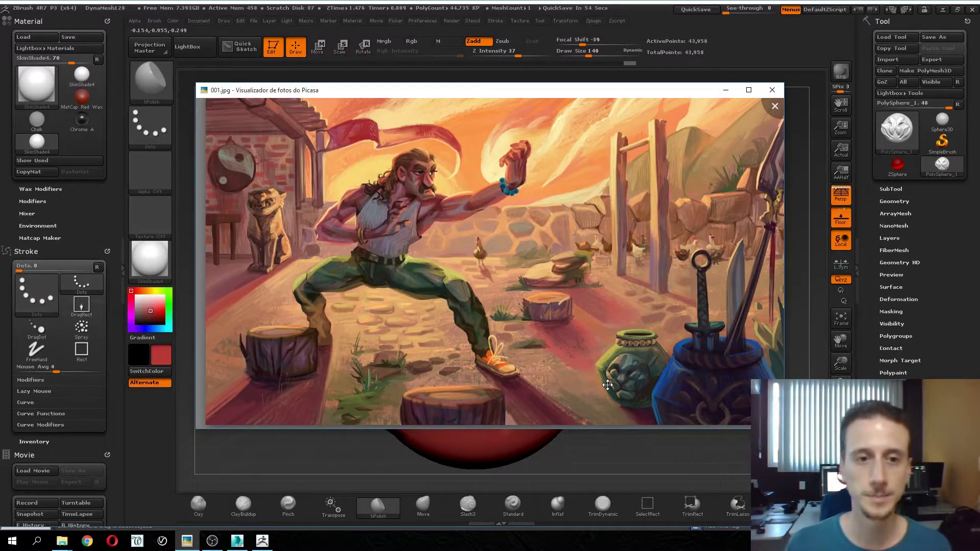
key("alt+Tab")
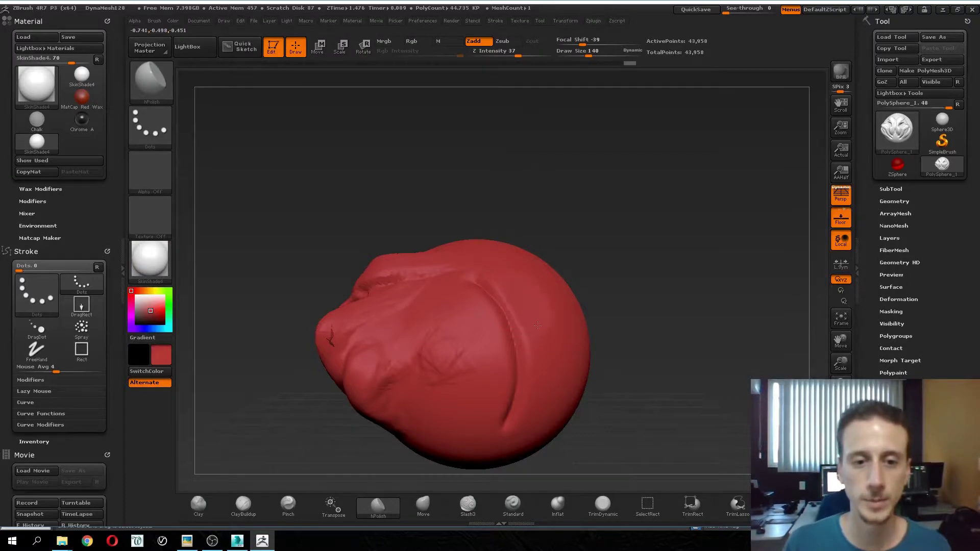
left_click_drag(616, 275, 567, 290)
left_click_drag(528, 323, 555, 283)
mouse_move(689, 205)
left_mouse_down()
mouse_move(666, 188)
mouse_move(698, 179)
left_mouse_up()
left_click_drag(615, 238, 670, 214, "alt")
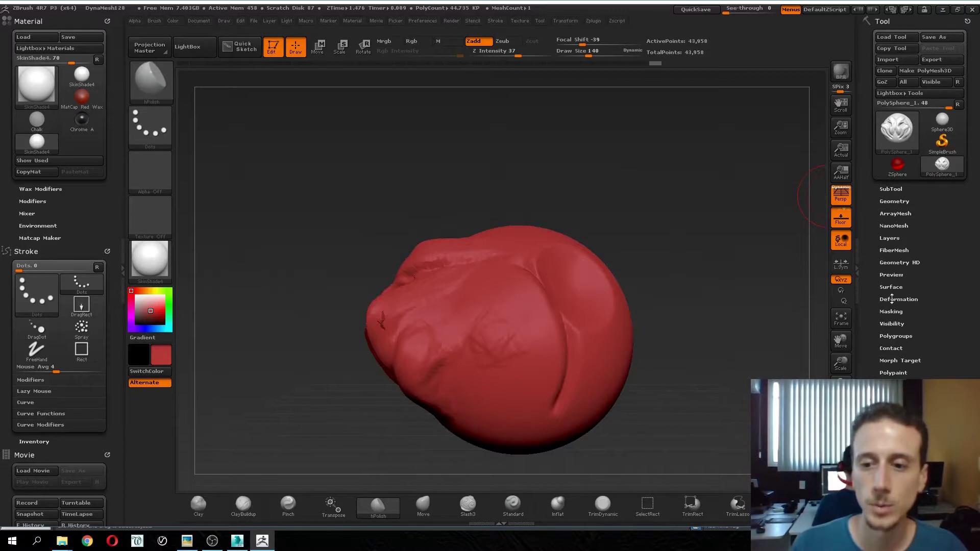
Expand the SubTool section of the sculpted sphere and look through its list.
left_click(891, 190)
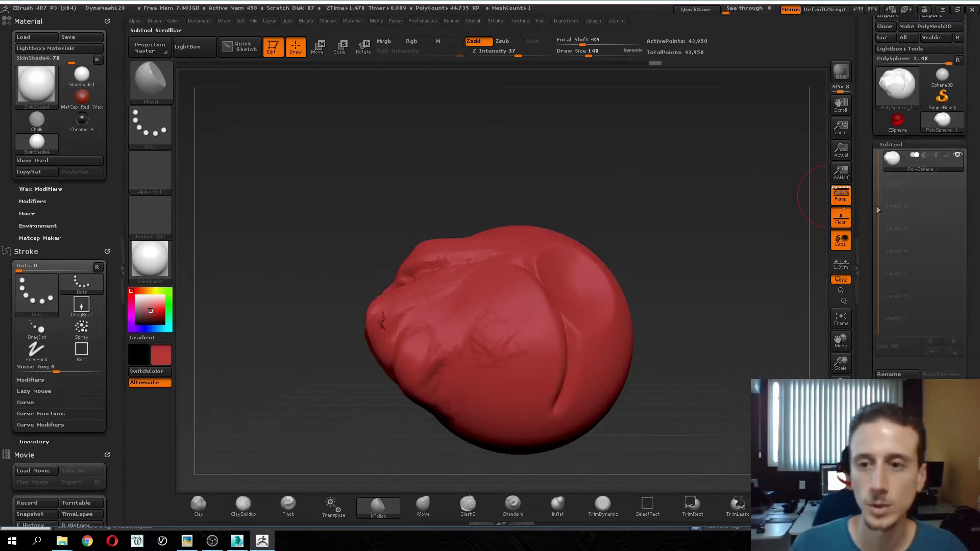
left_click_drag(871, 206, 886, 147)
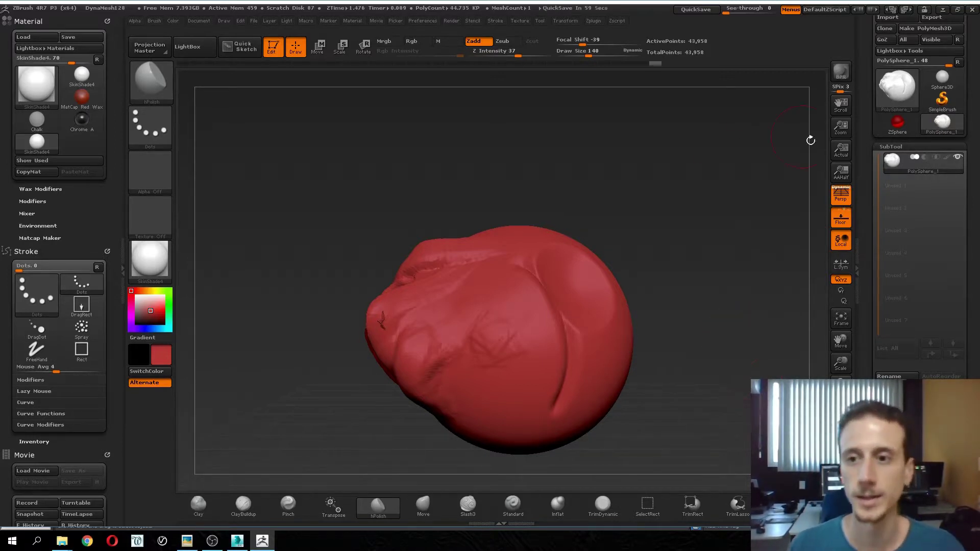
left_click_drag(870, 198, 874, 215)
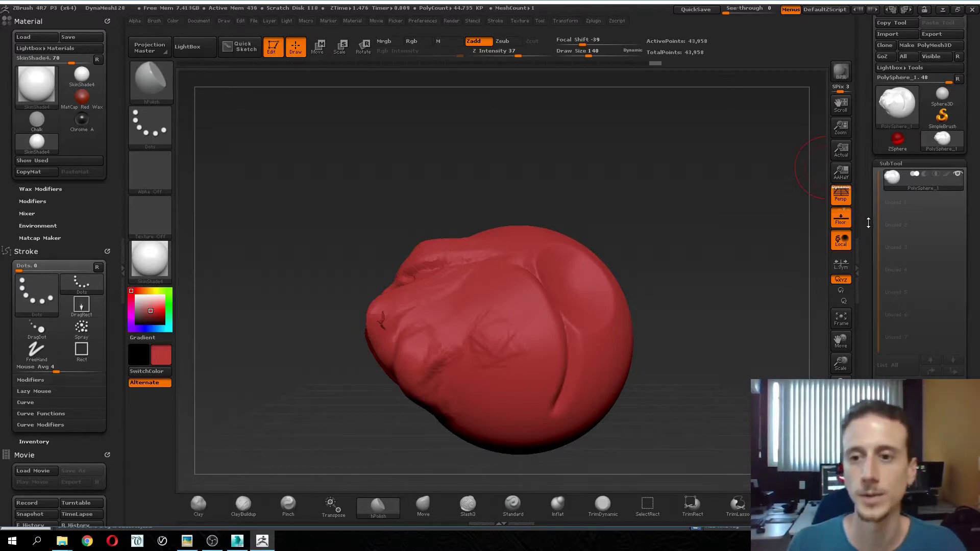
left_click_drag(868, 223, 867, 229)
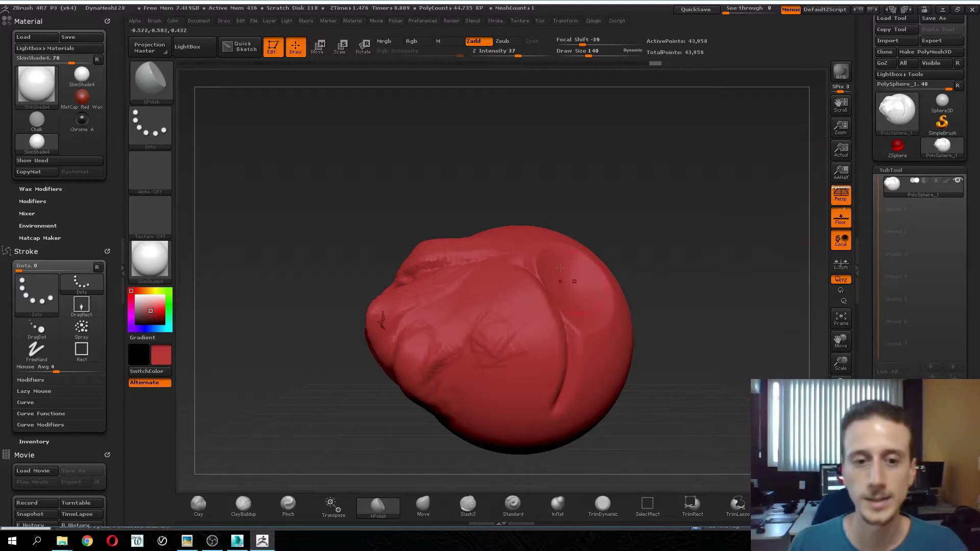
Inspect the sculpted head from several angles and restrict the view rotation to the Y axis.
mouse_move(650, 258)
left_mouse_down()
mouse_move(679, 274)
mouse_move(702, 267)
left_mouse_up()
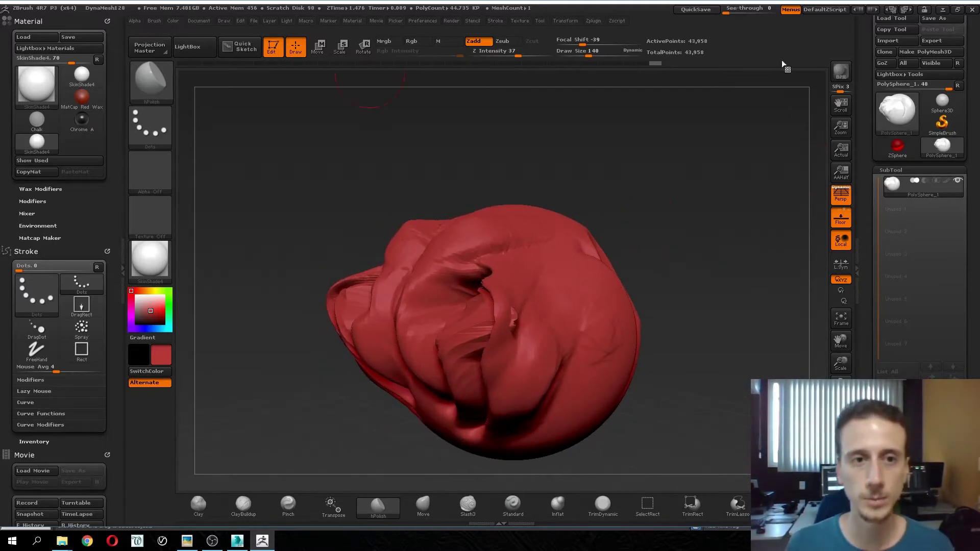
mouse_move(681, 272)
left_mouse_down()
mouse_move(710, 275)
mouse_move(706, 267)
mouse_move(730, 263)
mouse_move(668, 257)
left_mouse_up()
left_click(841, 291)
right_click_drag(668, 256, 663, 207, "ctrl")
left_click_drag(662, 207, 648, 255, "alt")
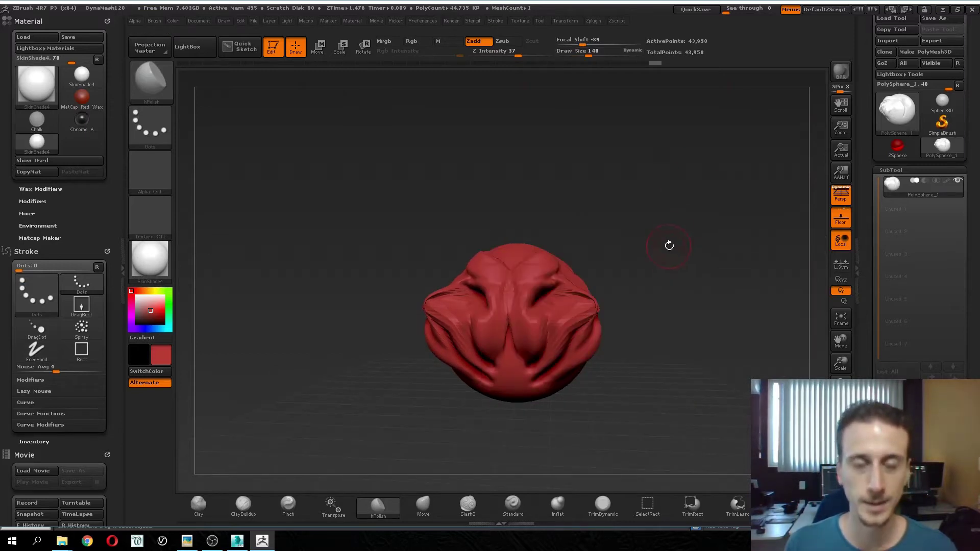